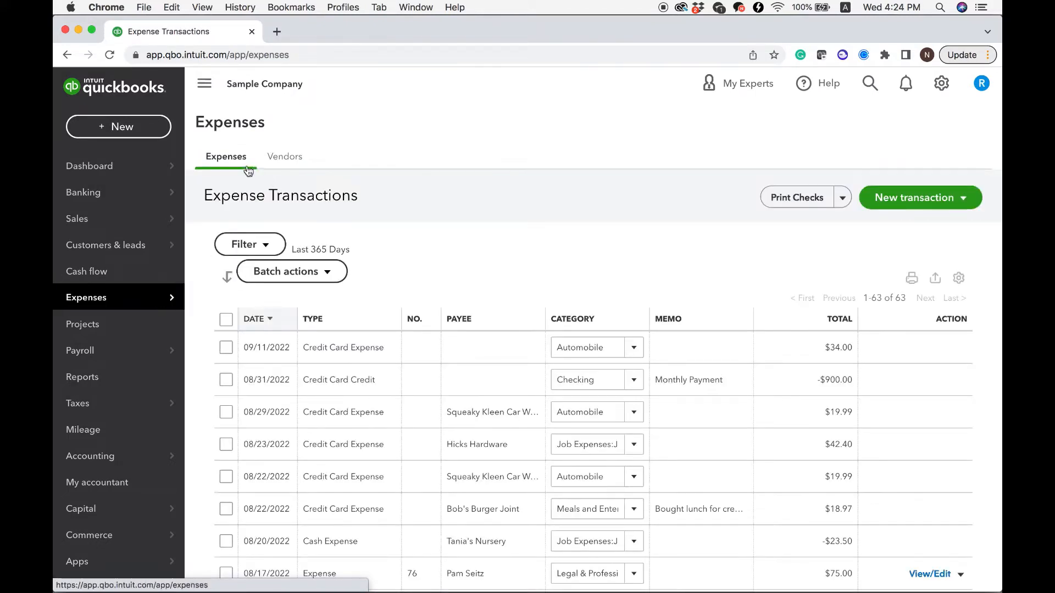
Step: Open the vendor list under Expenses and start a new vendor record
mouse_move(176, 297)
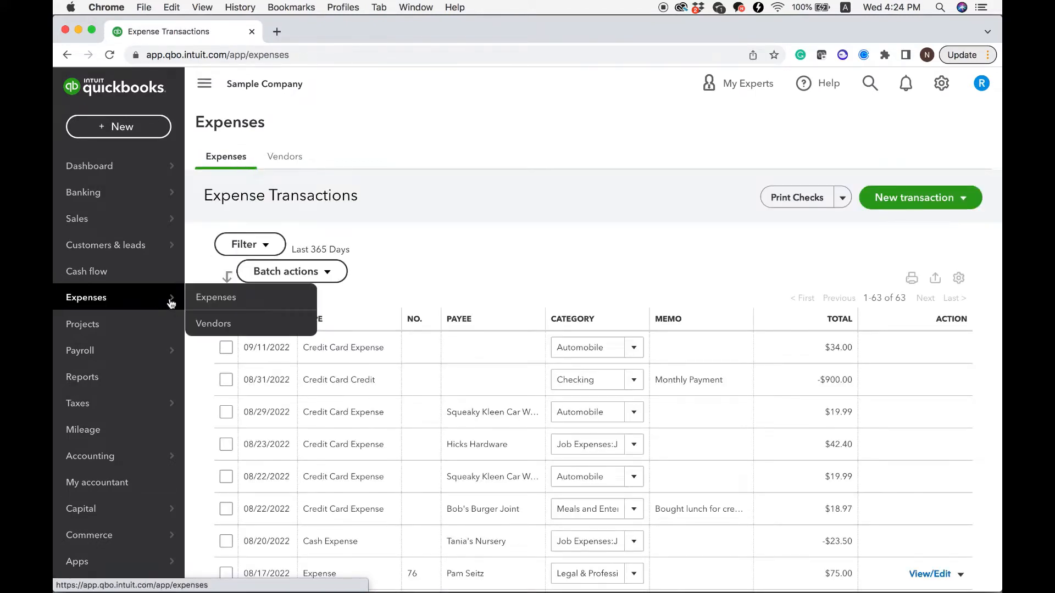
click(237, 325)
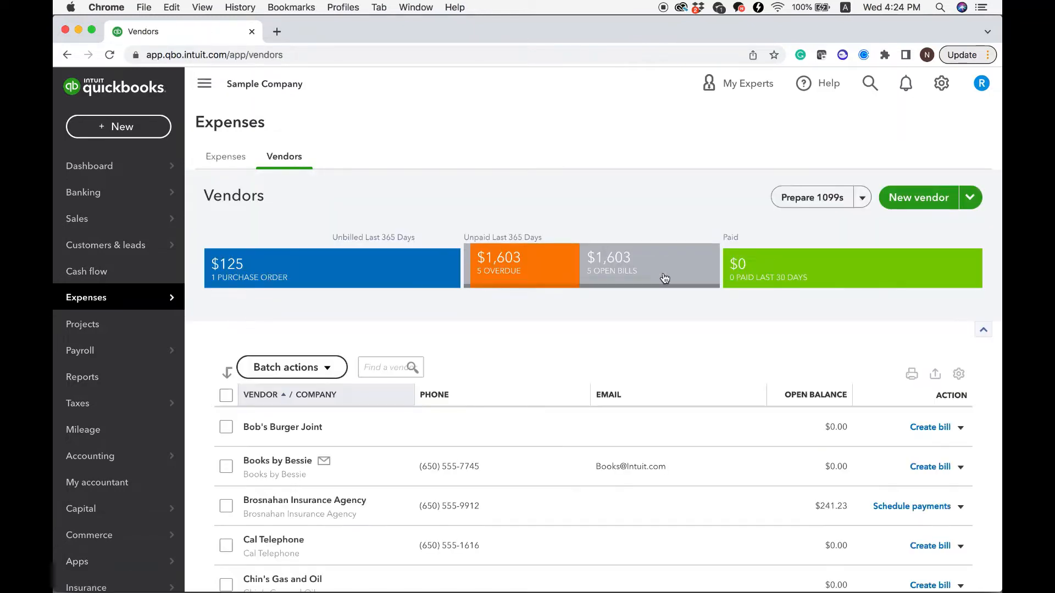
click(934, 199)
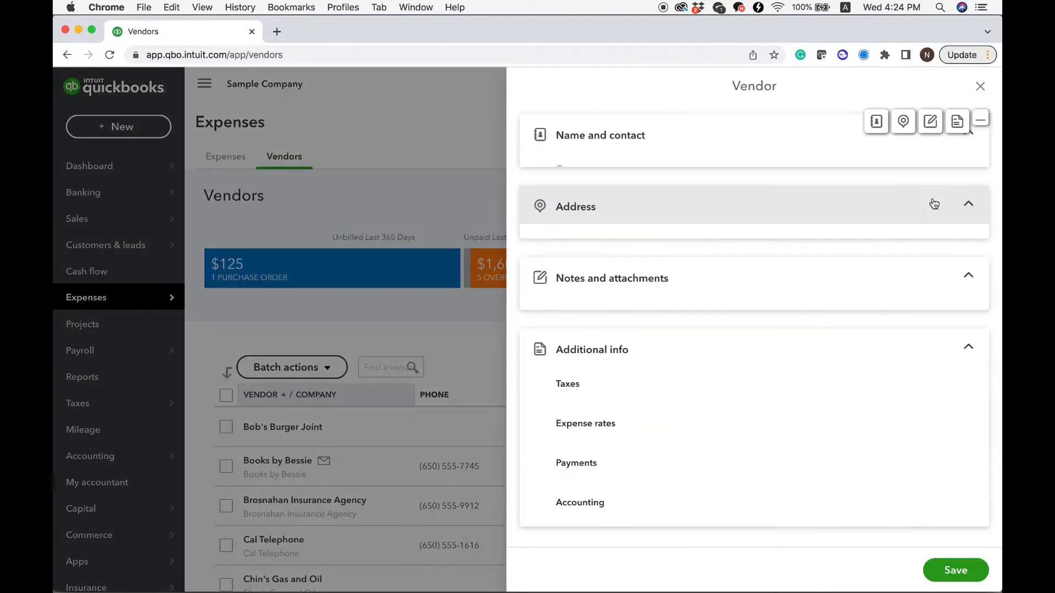
Step: Enter Morning Supplies as the new vendor's company name, leaving the title and personal name fields blank
click(659, 190)
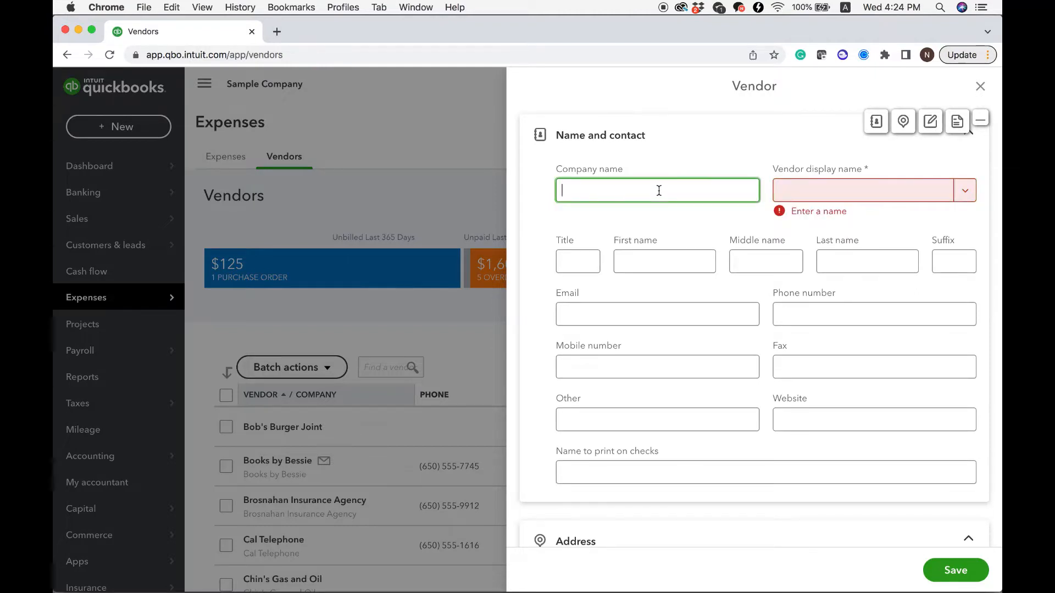
text(Mo)
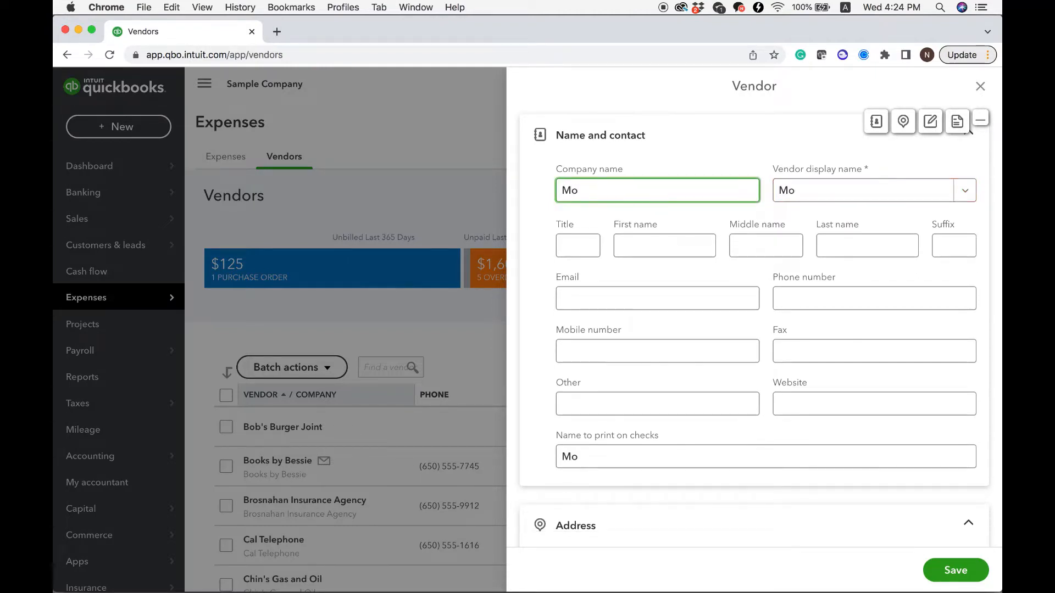
text(rning )
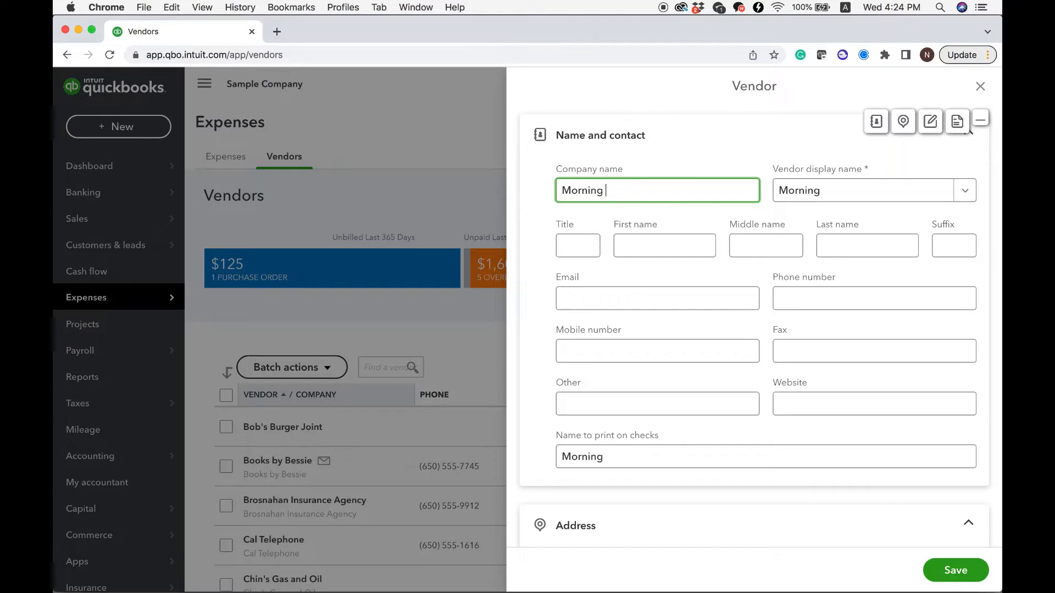
text(Suppli)
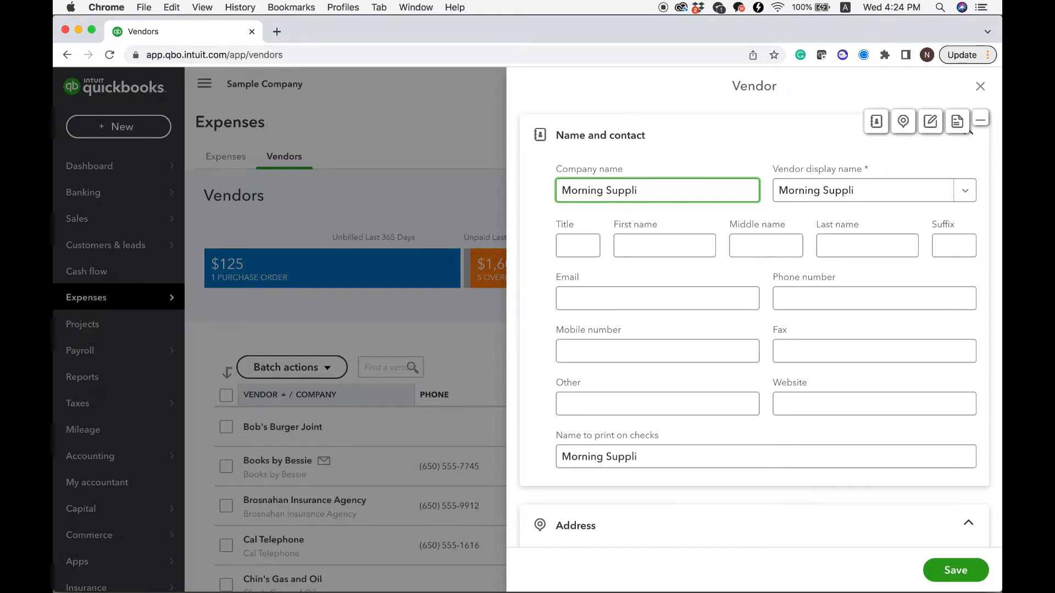
text(es)
key(Tab)
key(Tab)
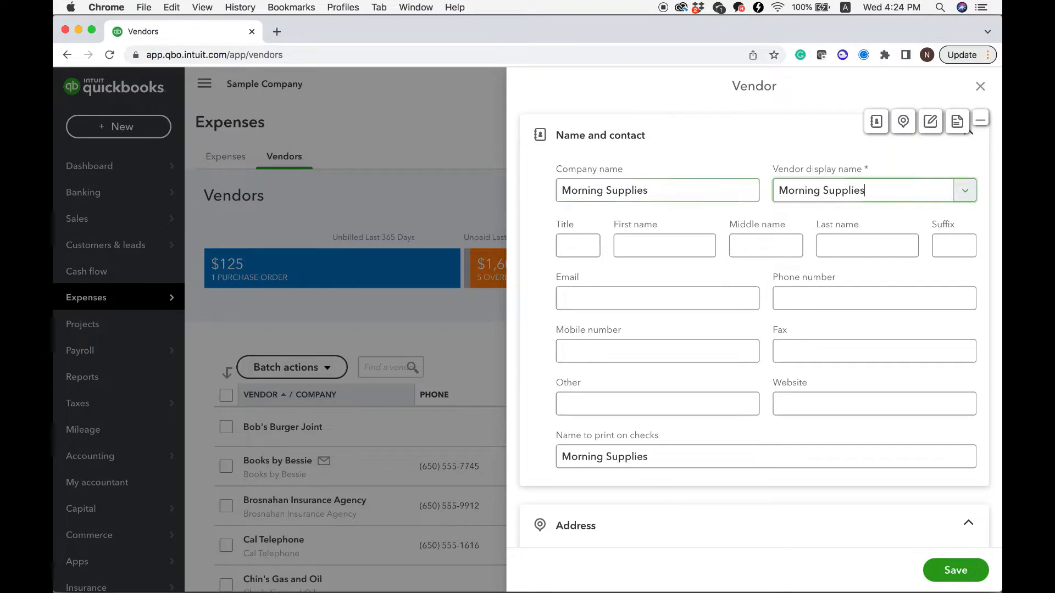
key(Tab)
key(Tab)
key(Tab)
key(Tab)
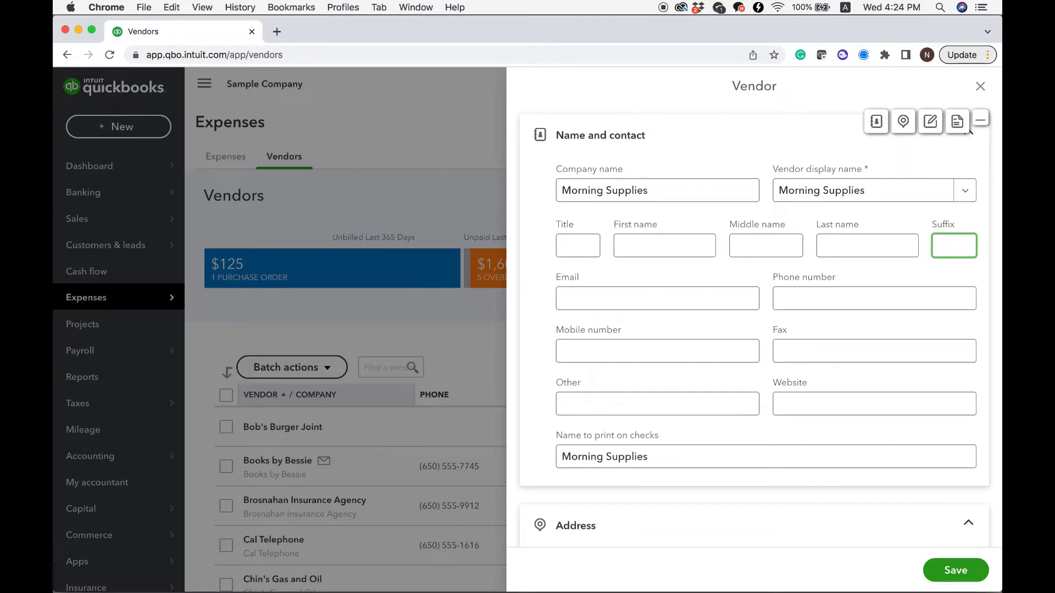
key(Tab)
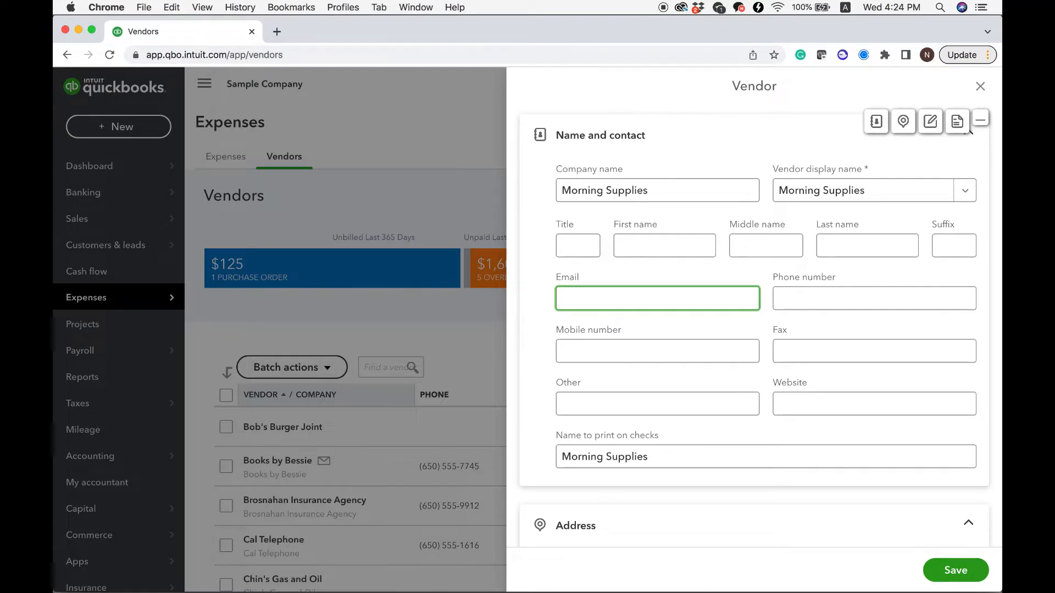
Step: Fill in the vendor's street address, city, state and ZIP code
scroll(645, 526, down, 3)
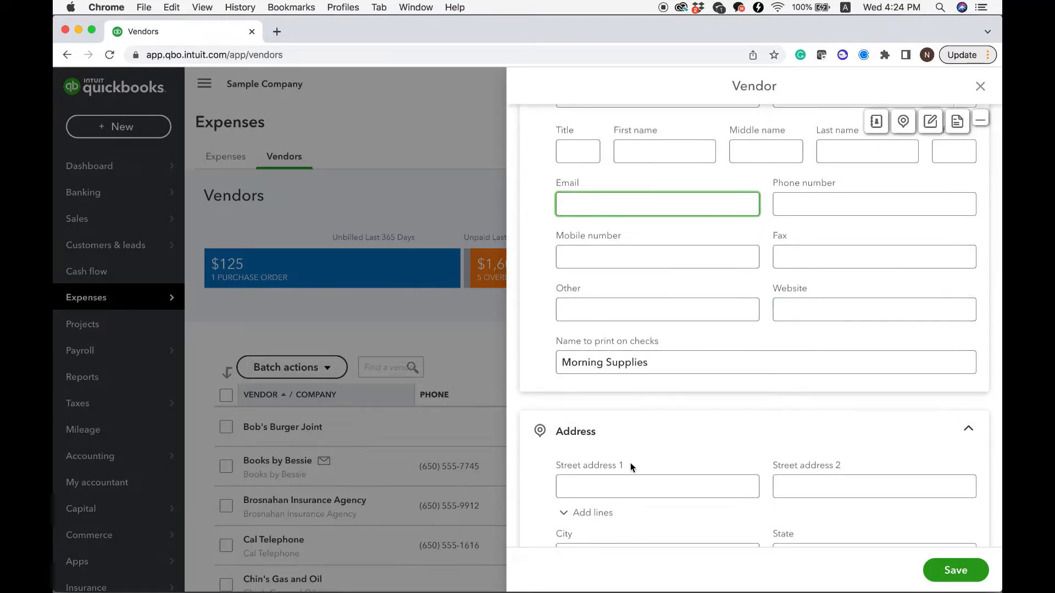
click(612, 488)
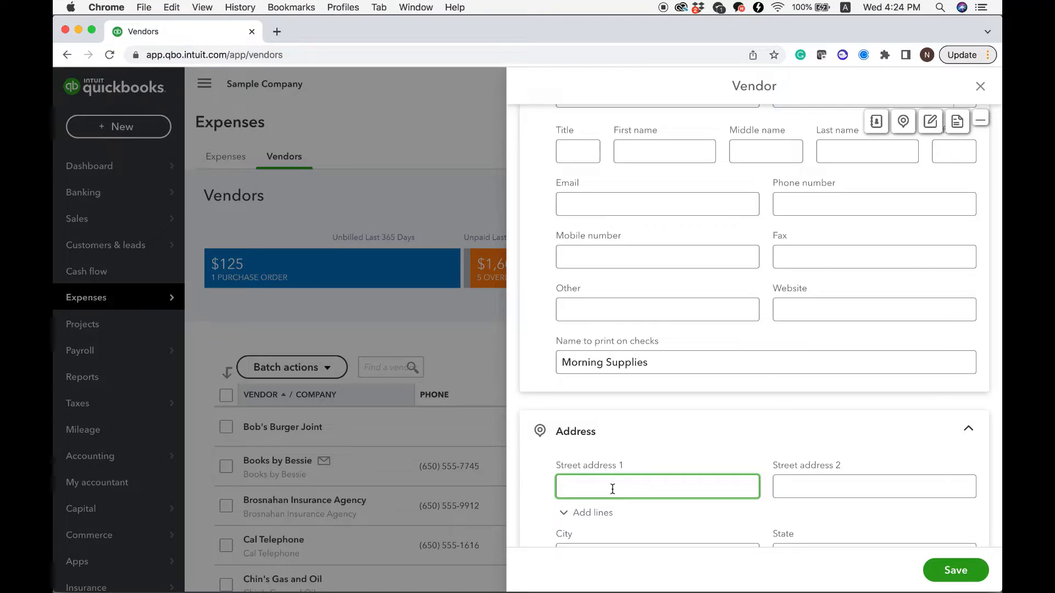
text(1458 Ma)
text(gnolia)
key(Tab)
text(Bayshore)
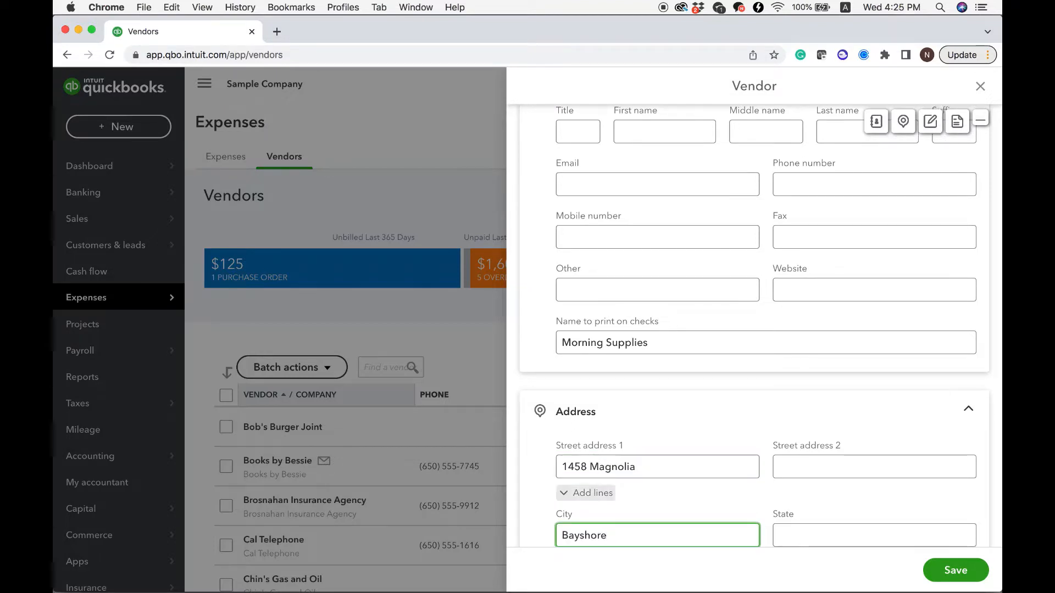
key(Tab)
text(CA)
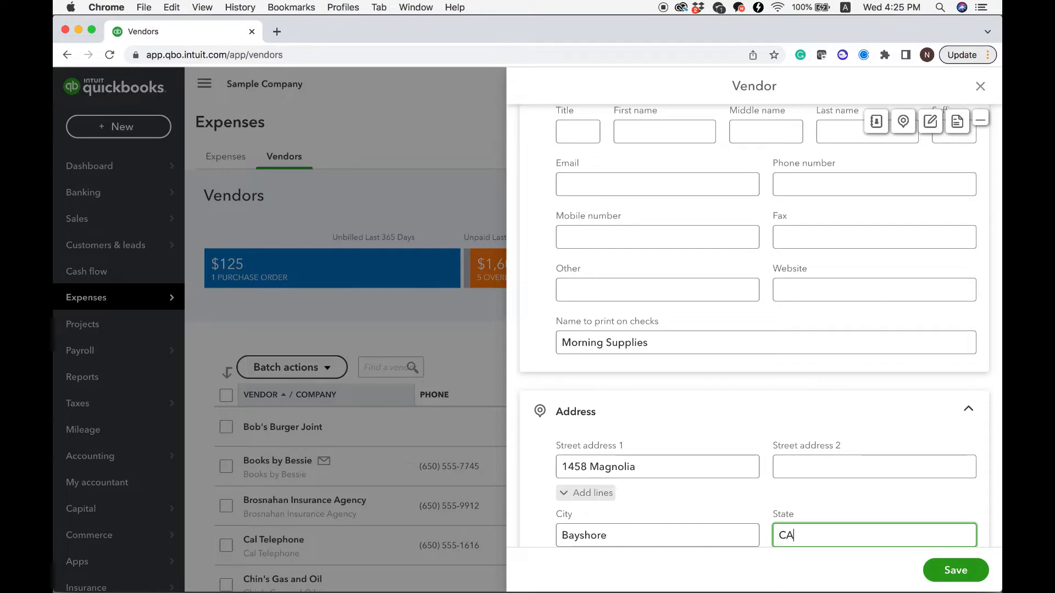
key(Tab)
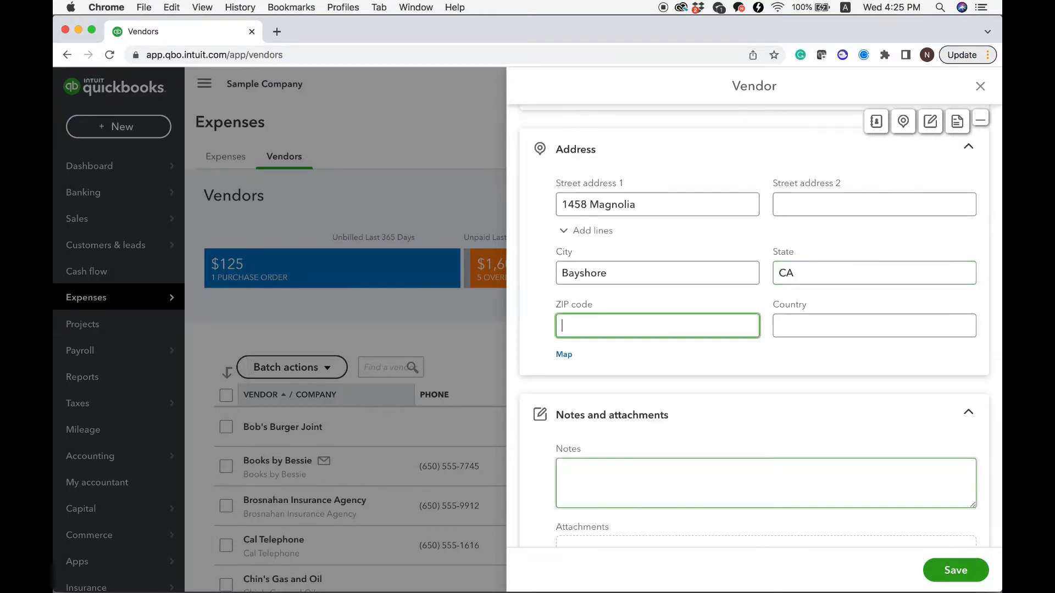
text(94305)
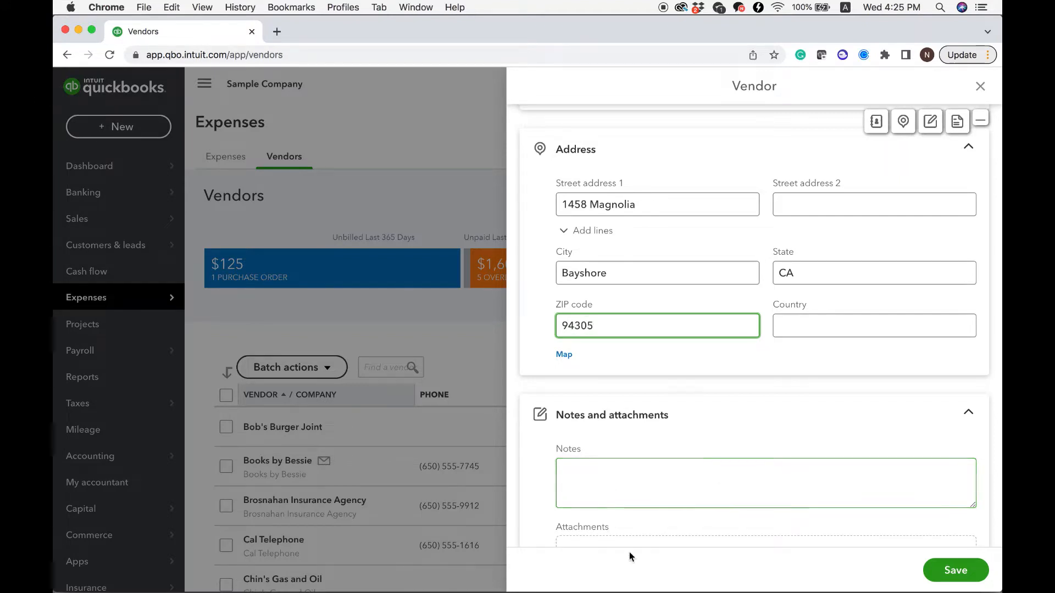
Step: Fill in the vendor's phone number in the contact details
scroll(685, 485, up, 5)
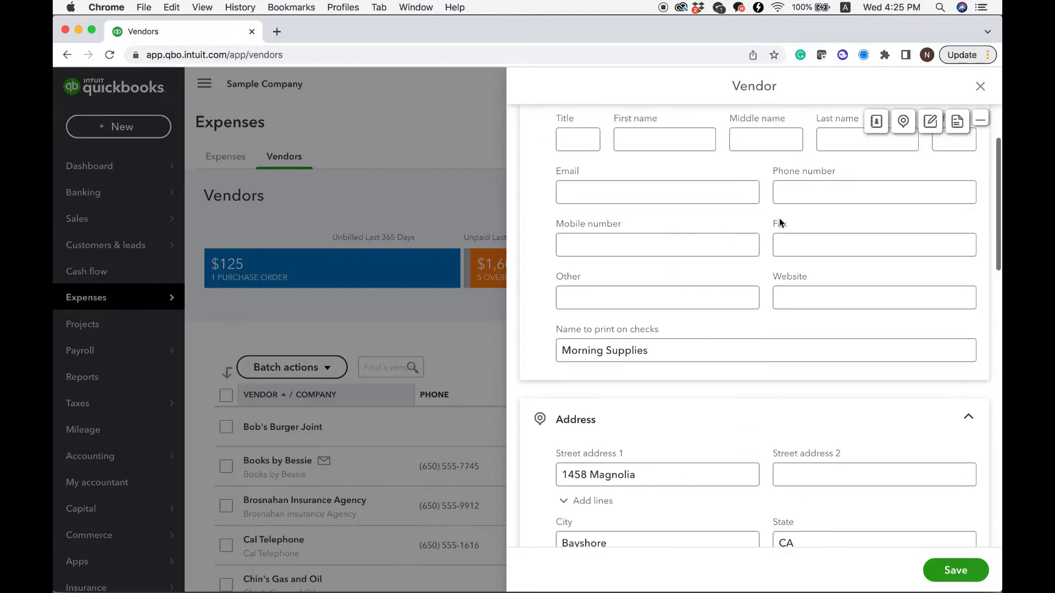
click(697, 244)
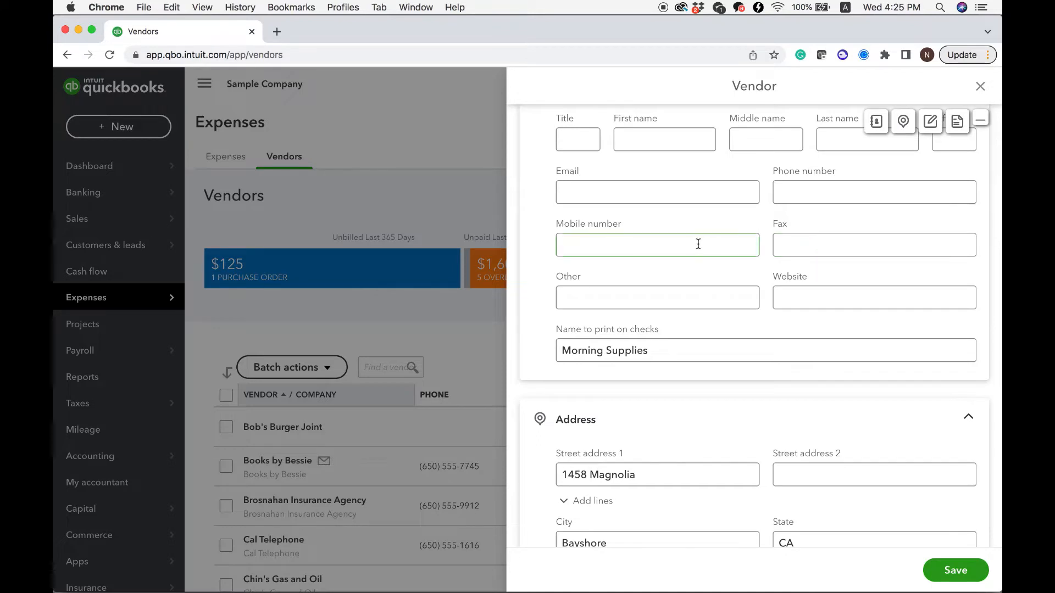
click(810, 196)
text(650)
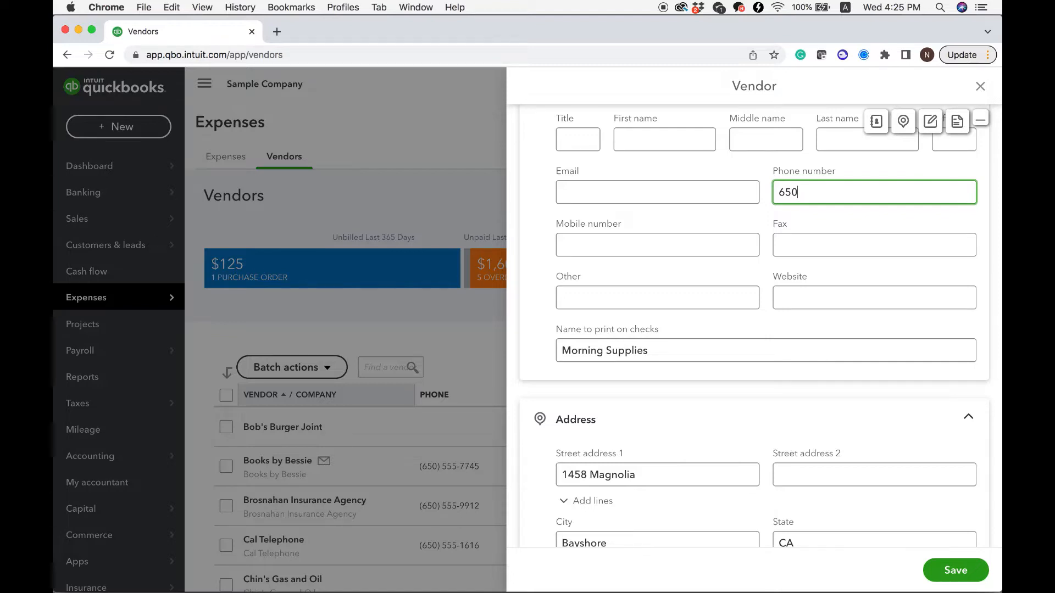
text(5558814)
Step: Set the vendor's payment terms to Net 10 and save the new vendor
scroll(878, 450, down, 10)
scroll(750, 478, down, 3)
click(750, 476)
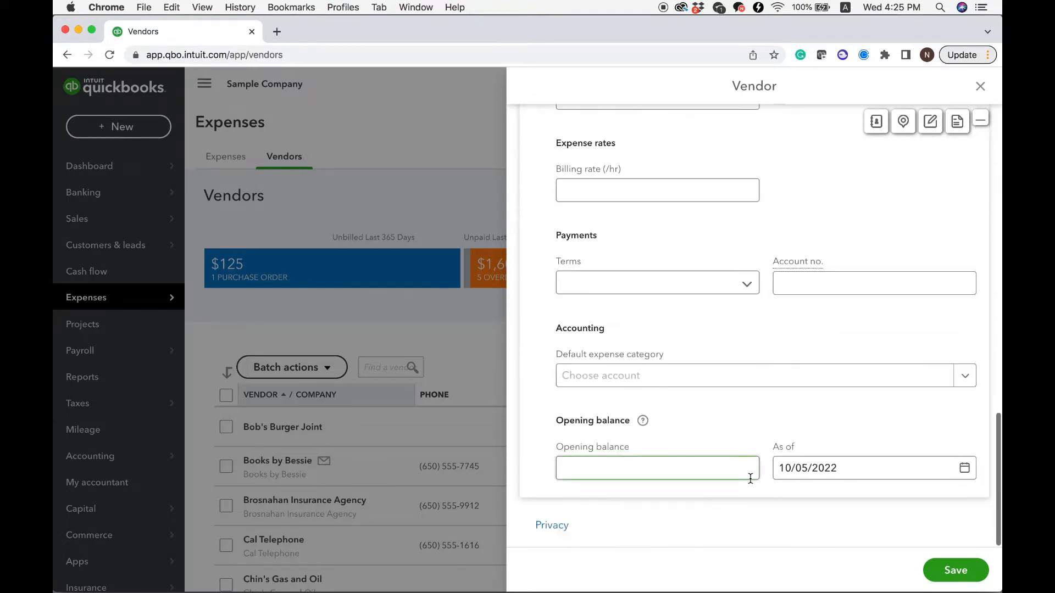
click(750, 287)
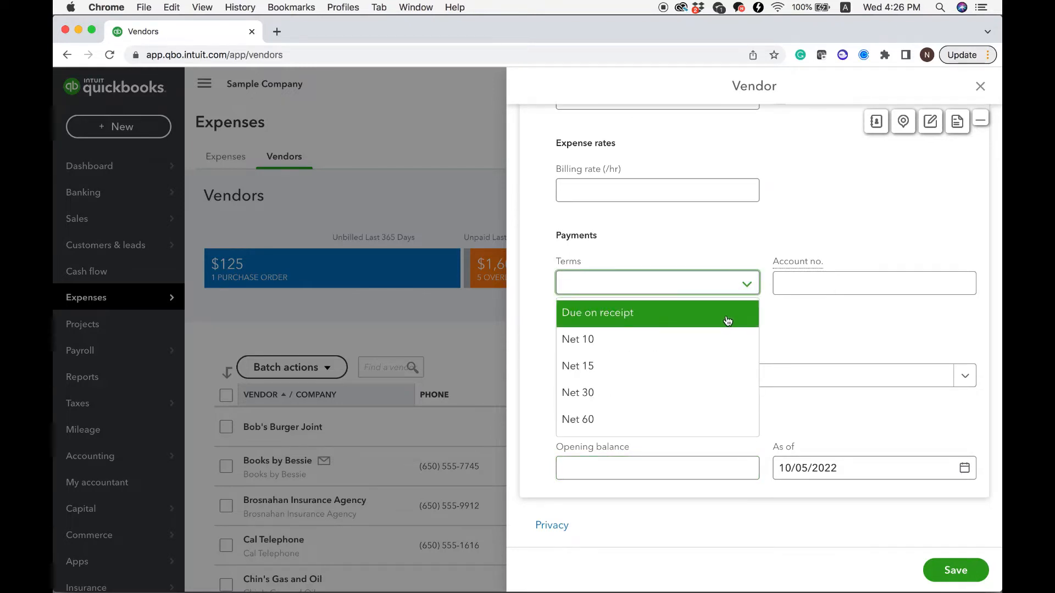
click(699, 350)
click(780, 348)
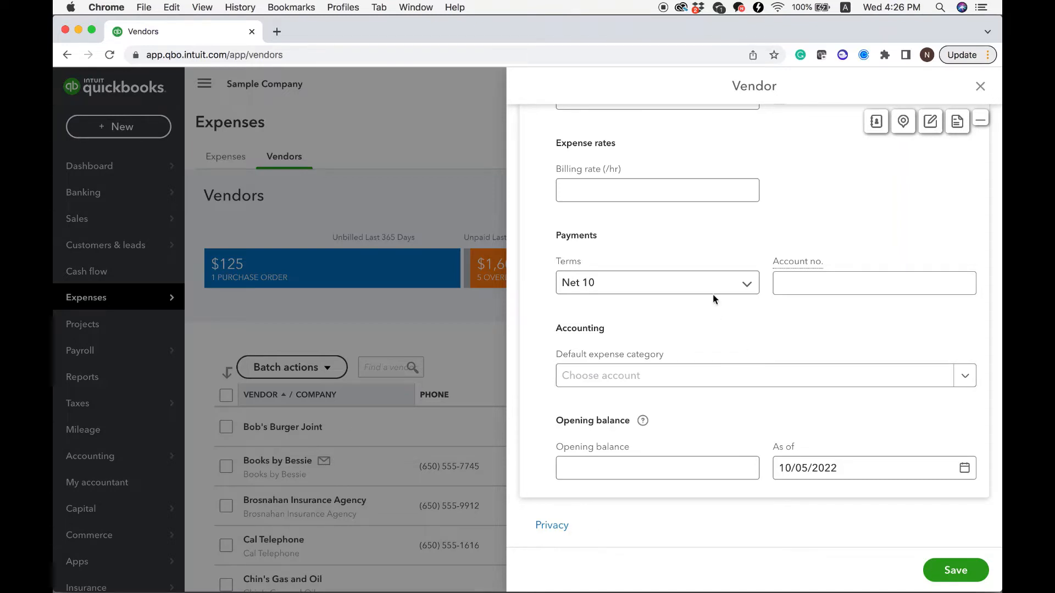
click(746, 284)
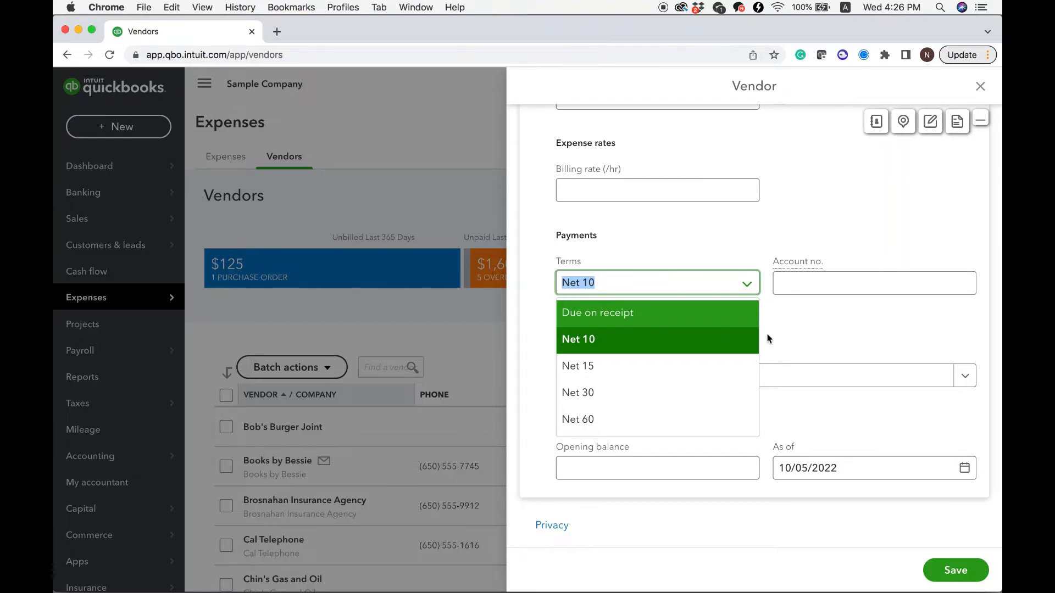
click(855, 340)
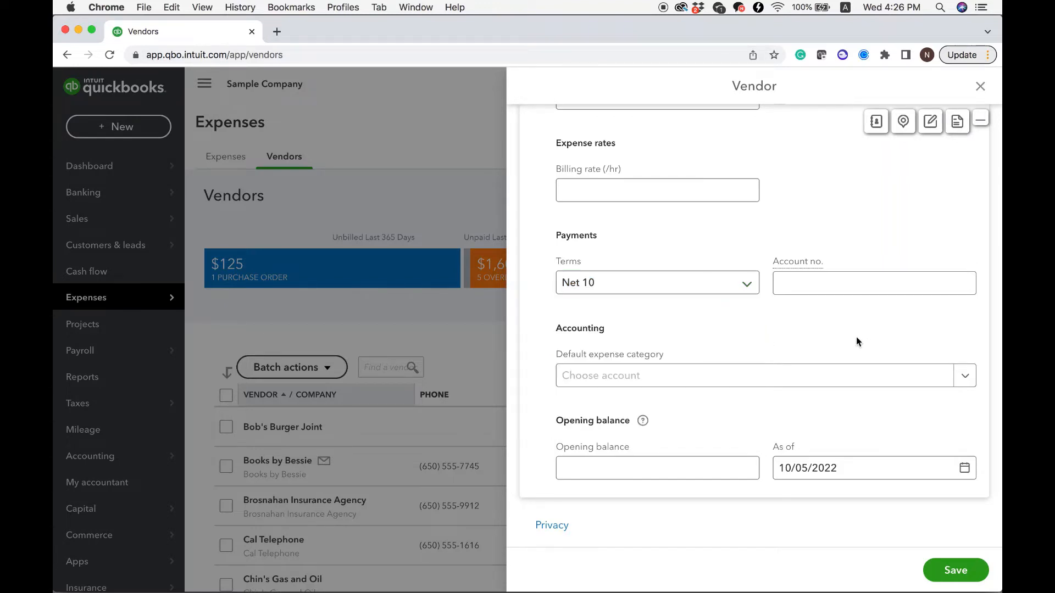
click(961, 574)
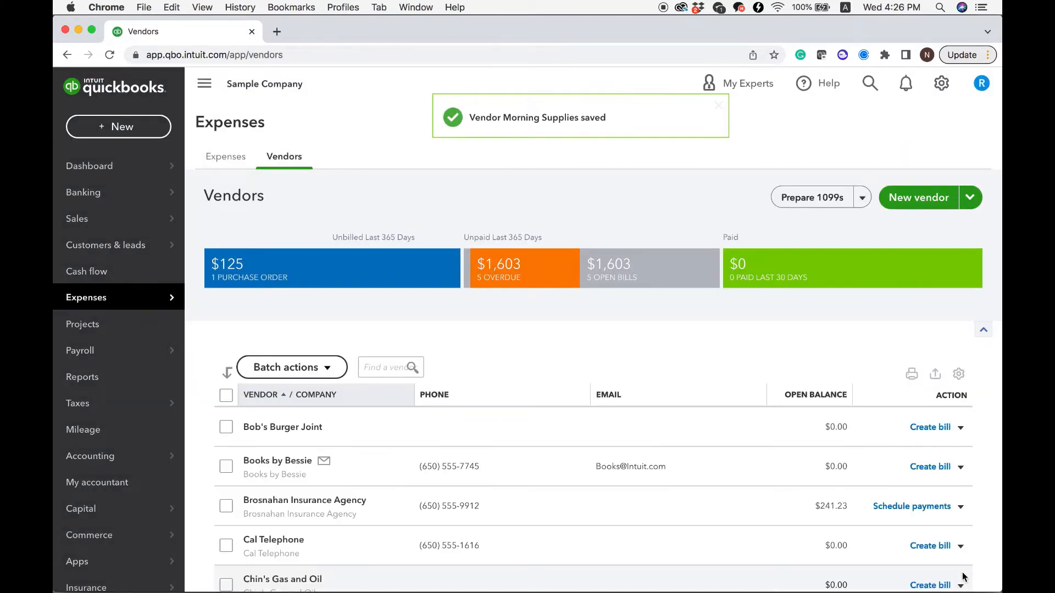
Step: Look for the Morning Supplies entry in the vendor list
scroll(529, 486, down, 1)
scroll(529, 486, down, 10)
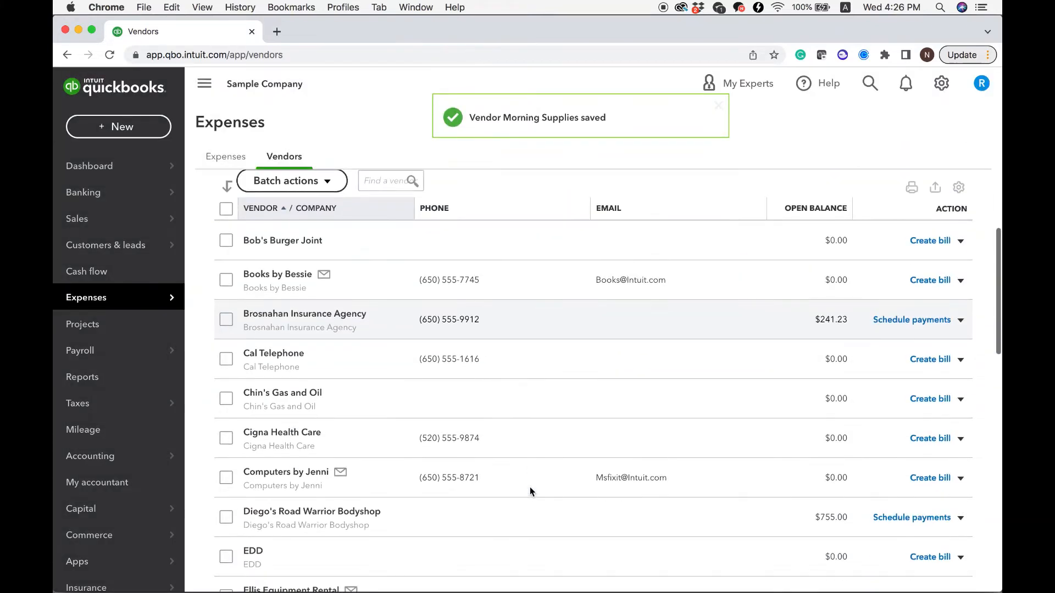
scroll(295, 496, down, 10)
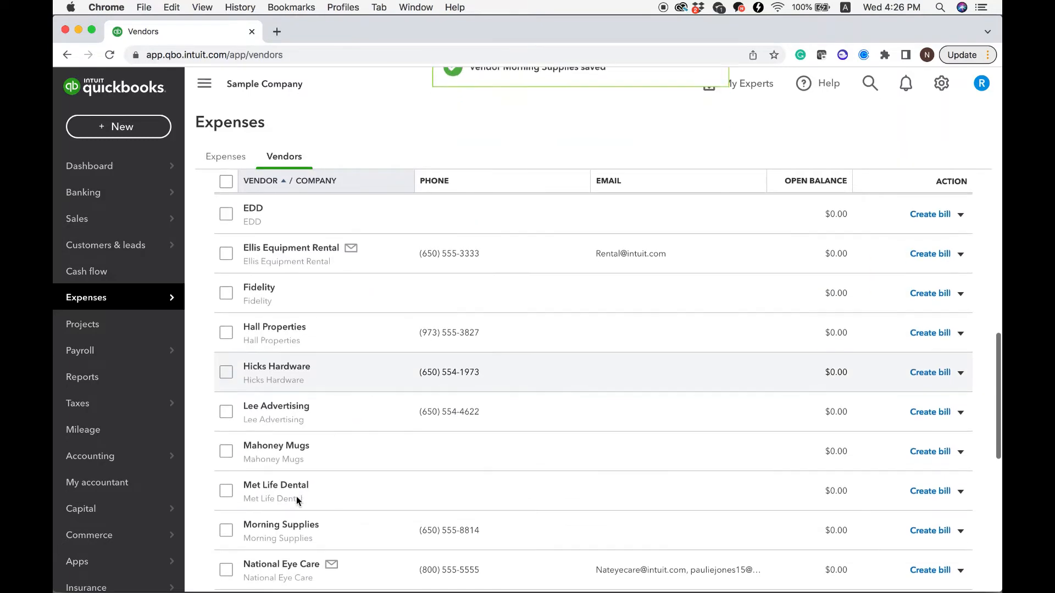
scroll(296, 496, up, 5)
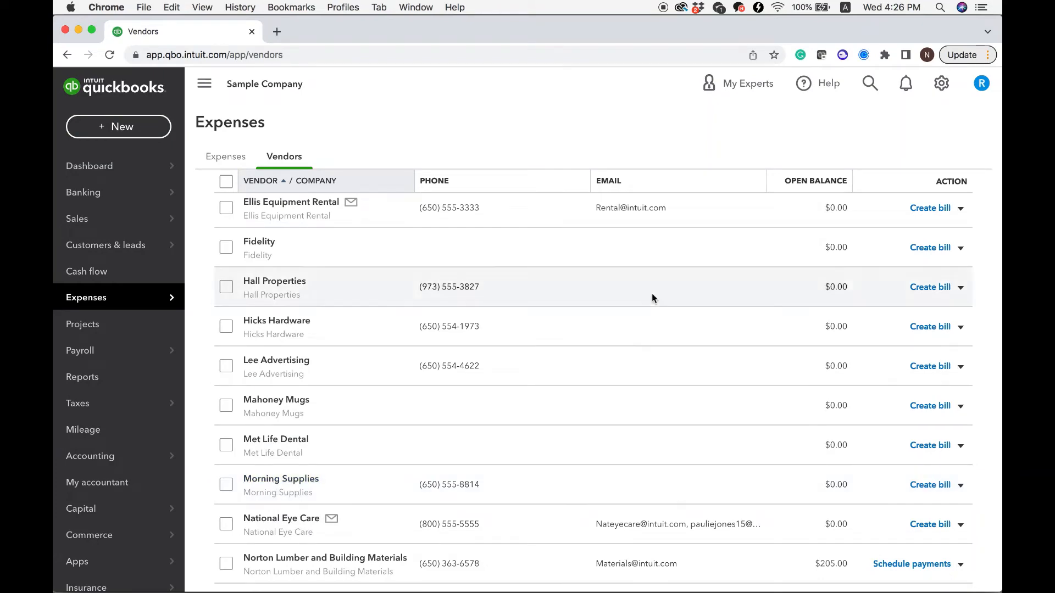
Step: Open the vendor import page and examine its option for uploading a CSV or Excel file
scroll(651, 294, up, 10)
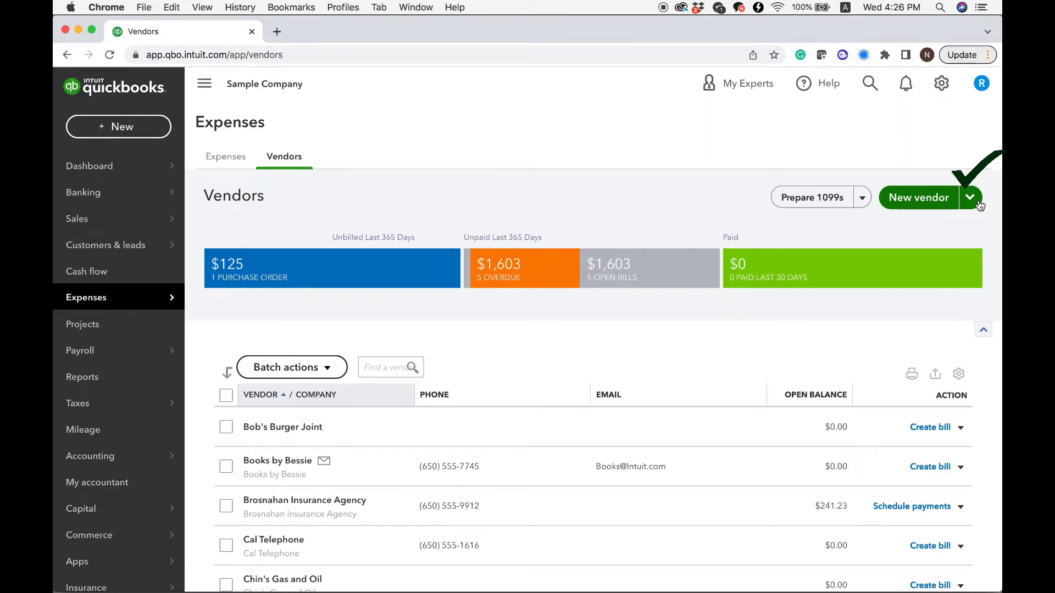
click(980, 203)
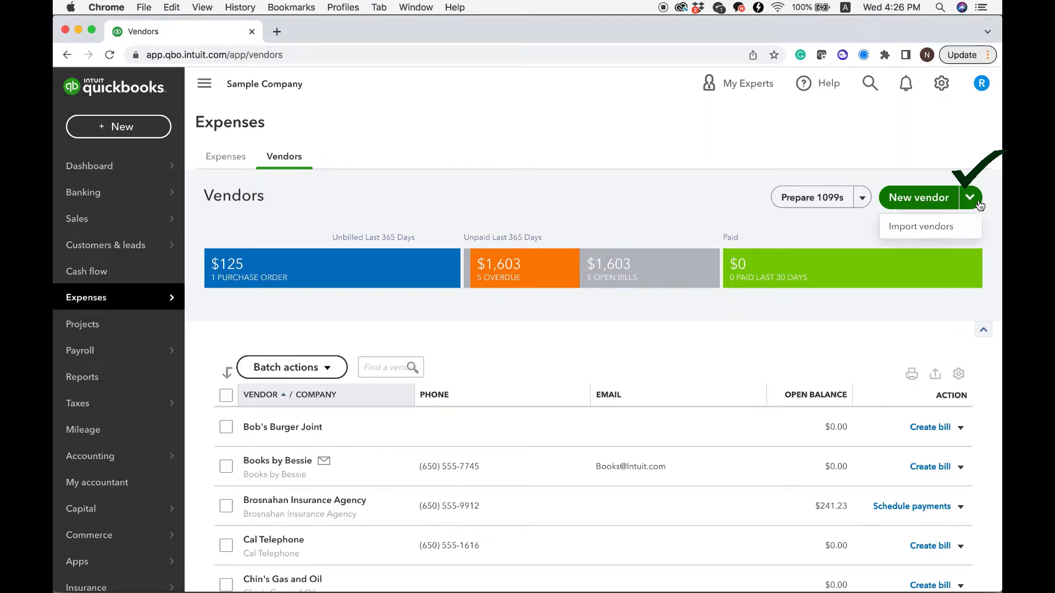
click(941, 233)
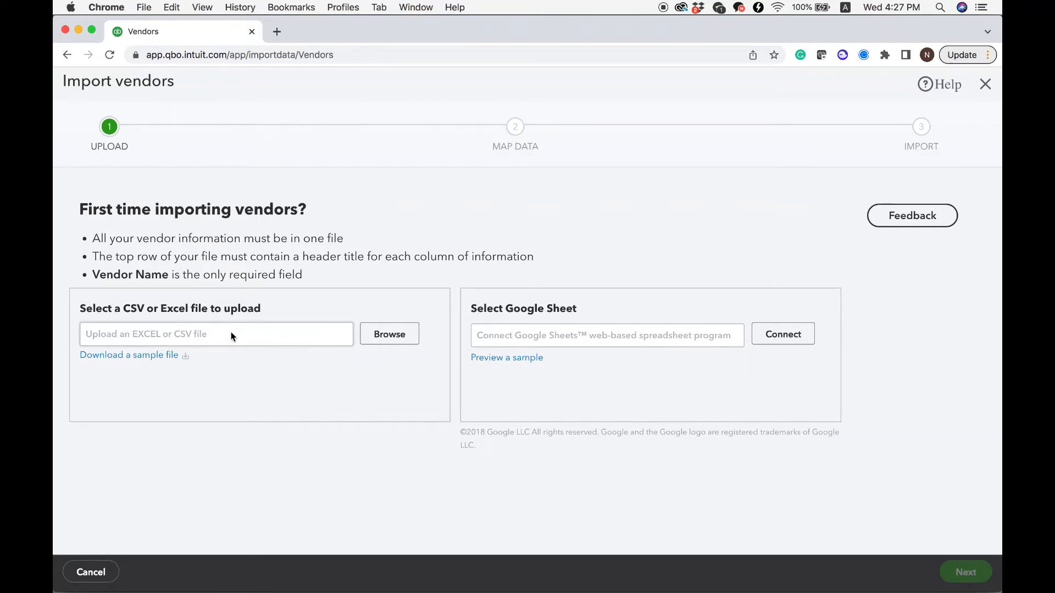
click(396, 345)
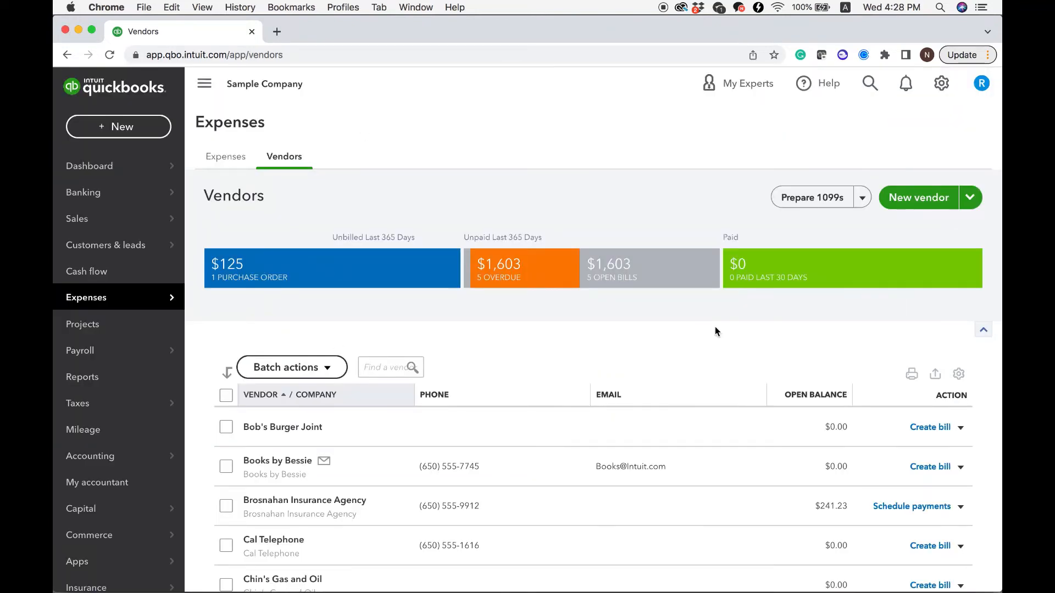
Step: Edit the Books by Bessie vendor record by replacing its first street address line with the new address, and save it
click(301, 463)
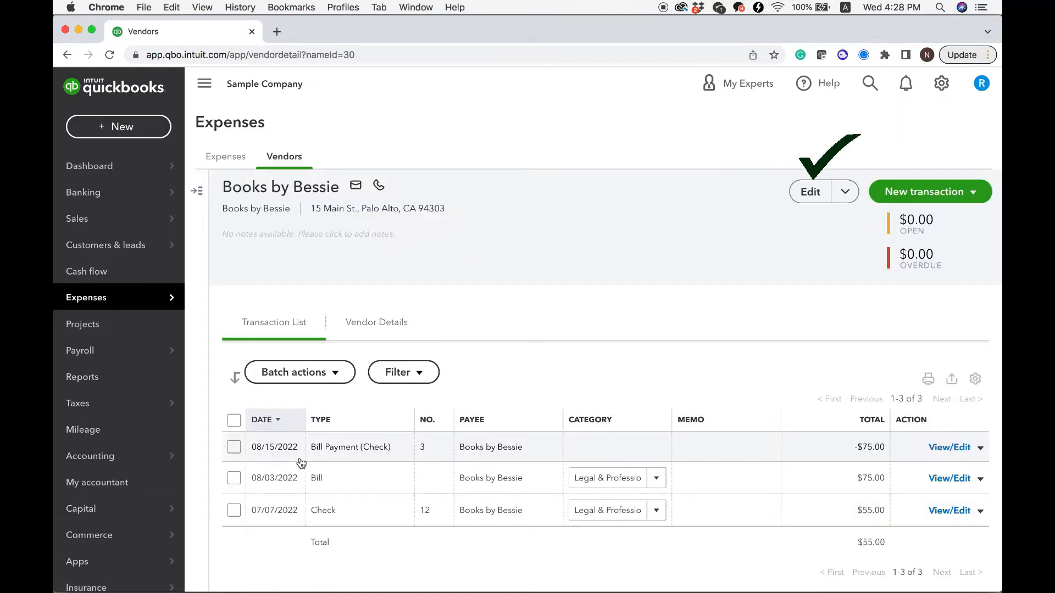
click(811, 194)
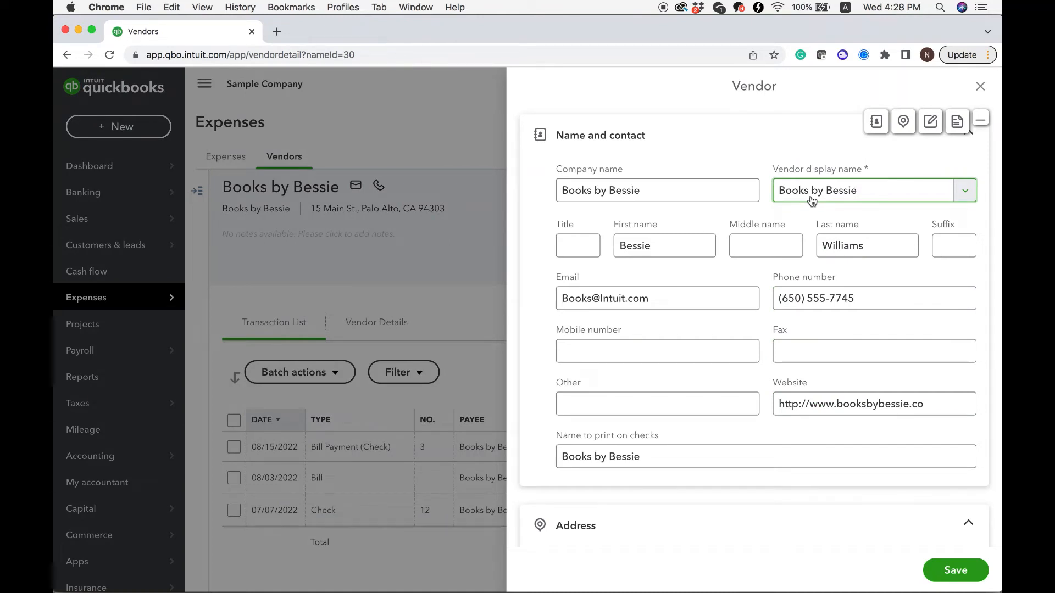
scroll(678, 396, down, 3)
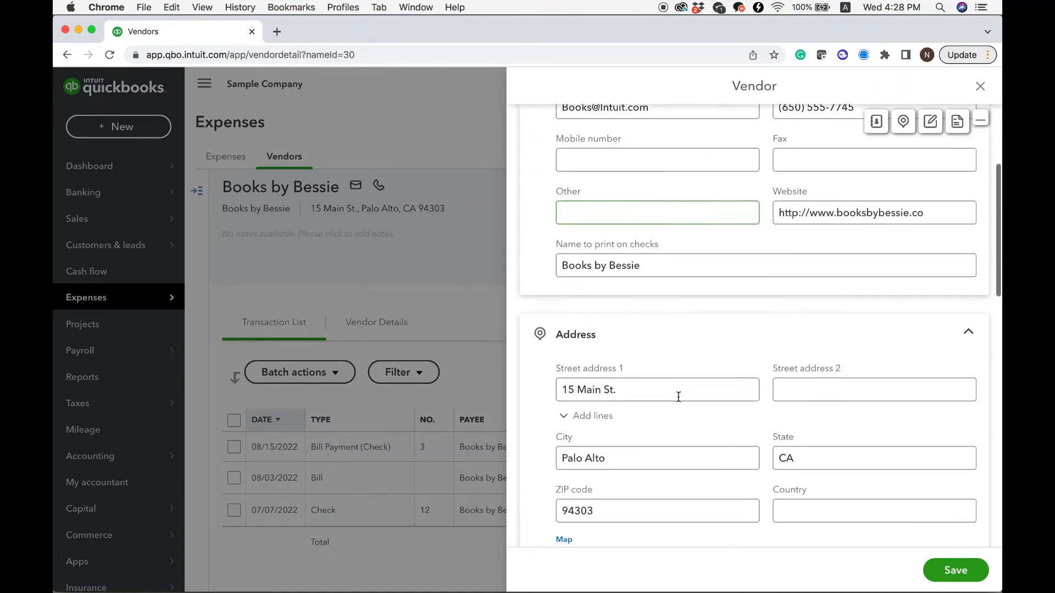
drag(638, 395, 555, 391)
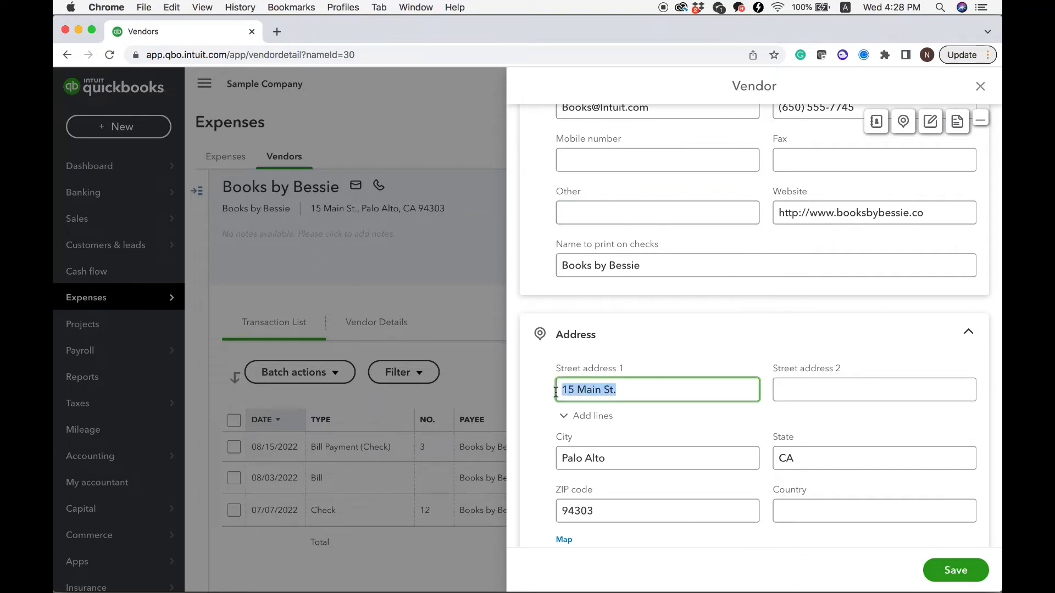
text(9871 Broadway)
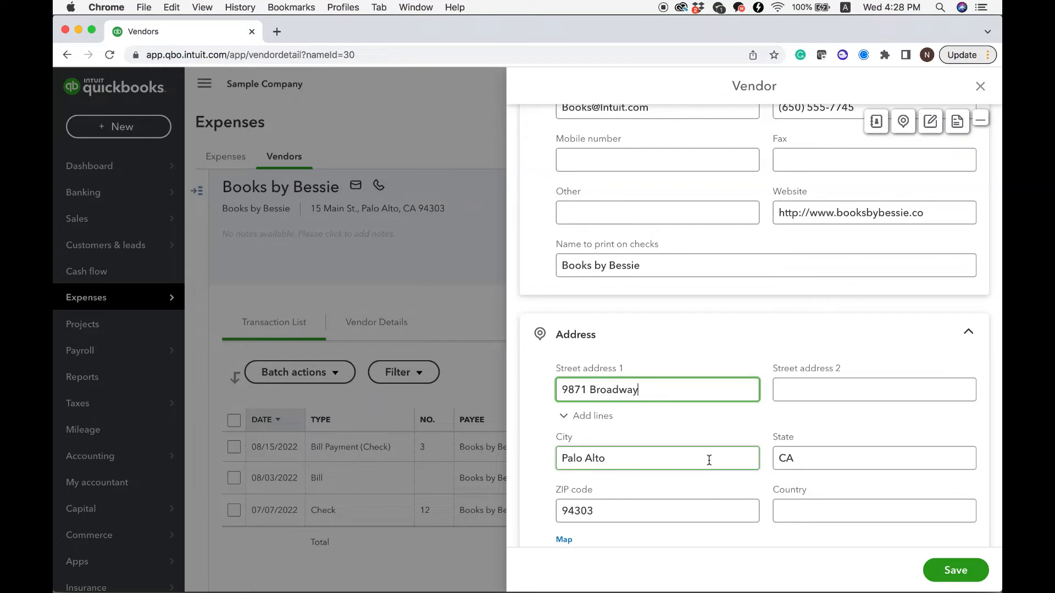
scroll(709, 460, down, 2)
scroll(714, 467, down, 4)
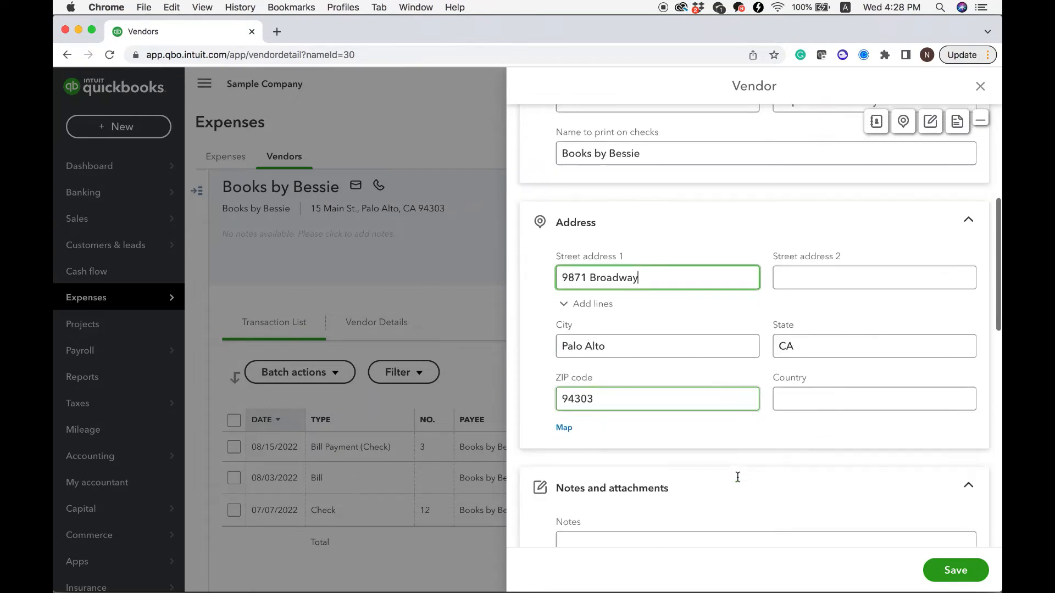
click(950, 579)
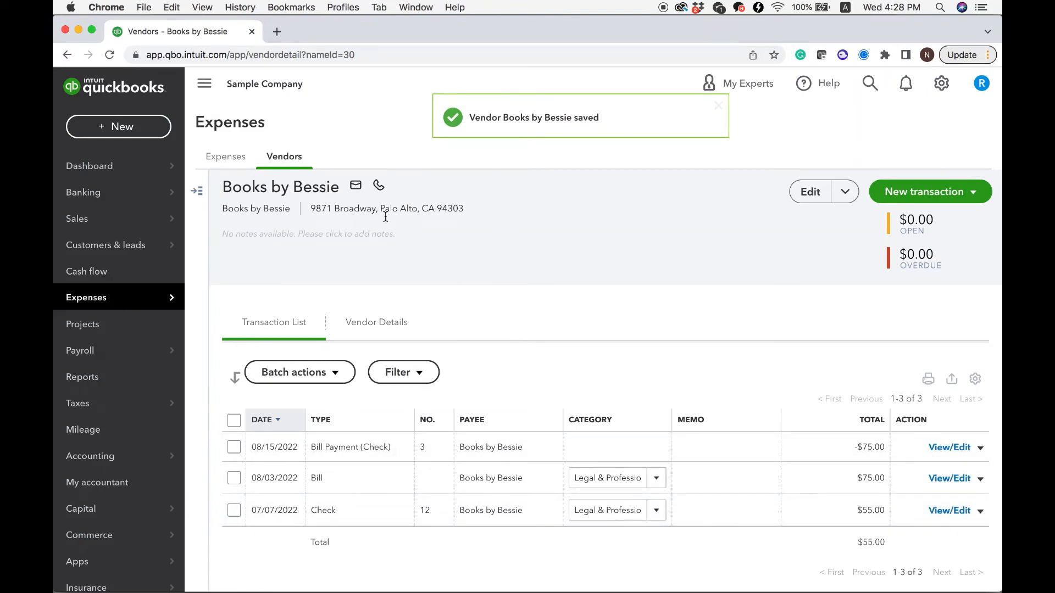
Step: Return to the vendor list, make Squeaky Kleen Car Wash inactive, and check the list for that vendor
click(200, 191)
click(216, 188)
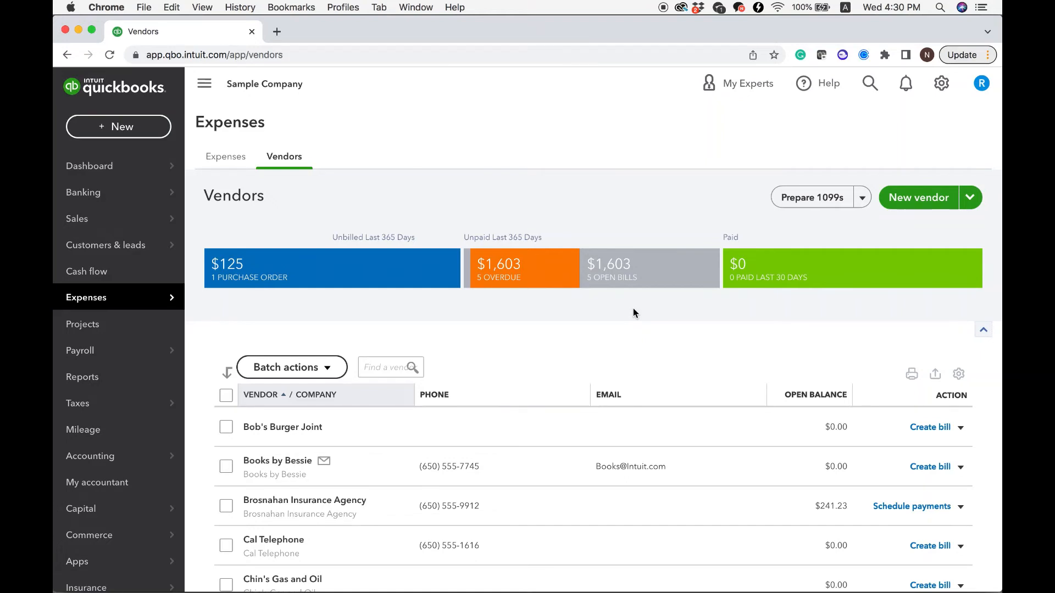
scroll(633, 313, down, 15)
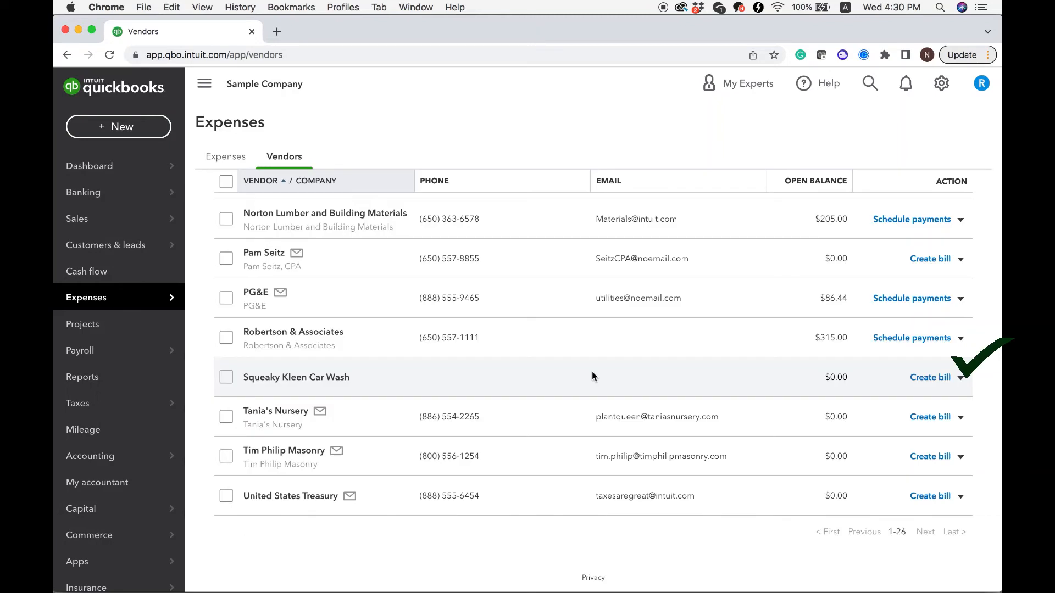
click(961, 379)
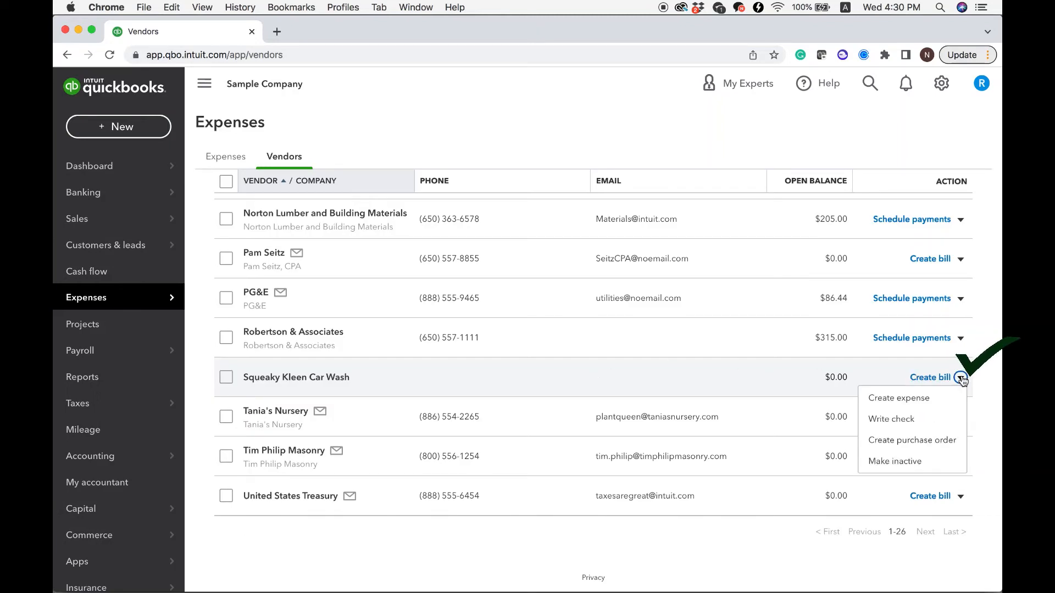
click(944, 464)
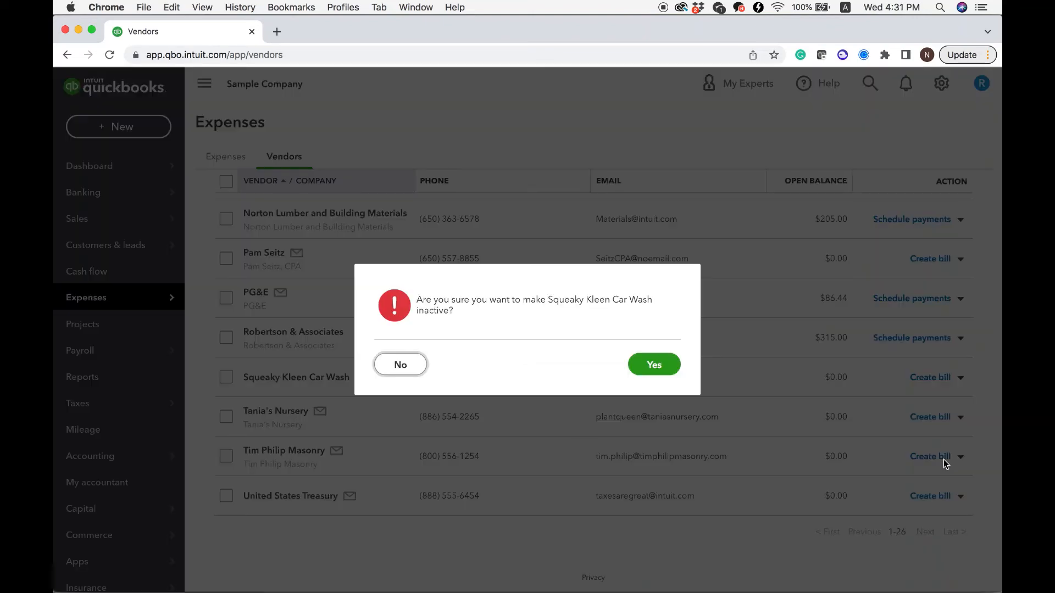
click(660, 365)
scroll(608, 471, down, 15)
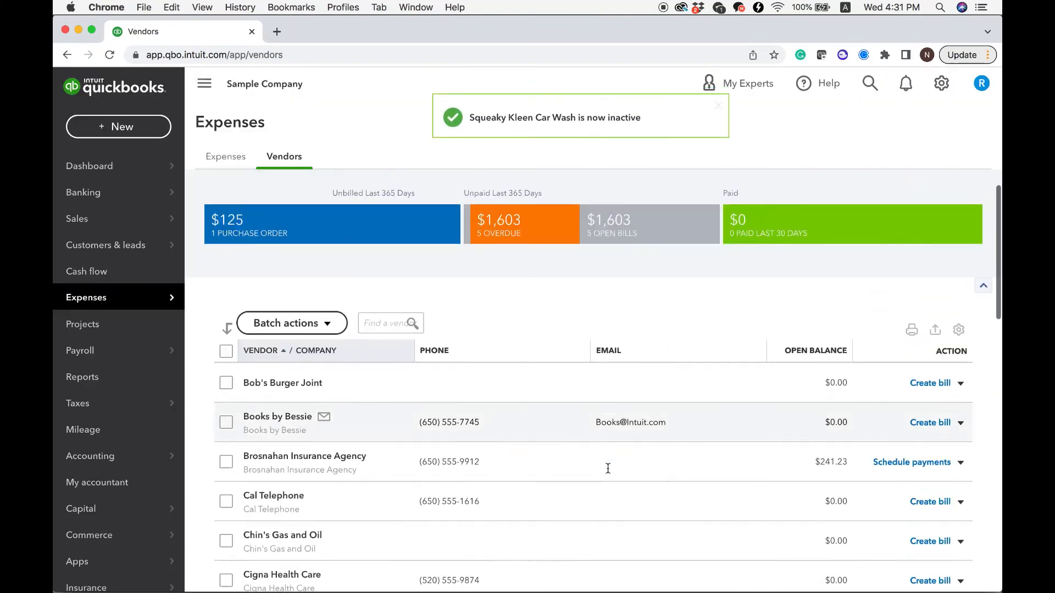
scroll(607, 471, down, 3)
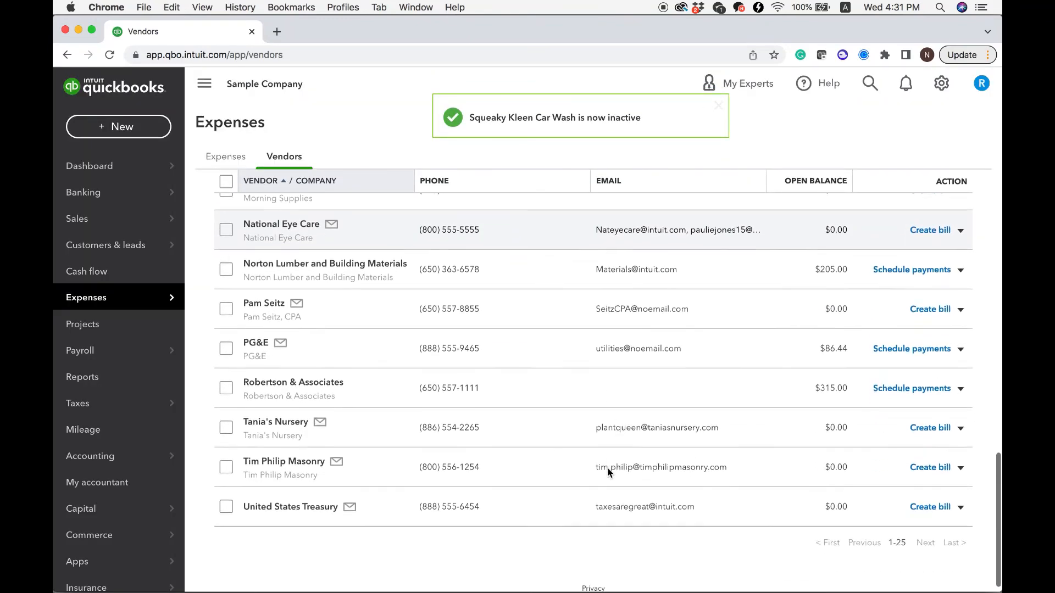
Step: Include inactive vendors in the vendor list and look for the Squeaky Kleen Car Wash entry
scroll(586, 453, up, 3)
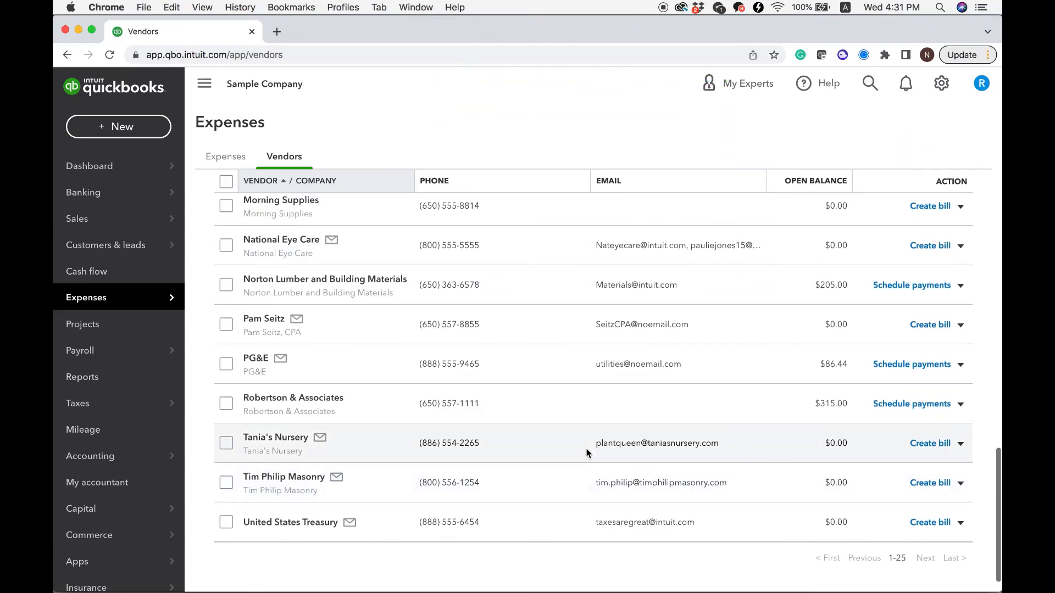
scroll(586, 453, up, 15)
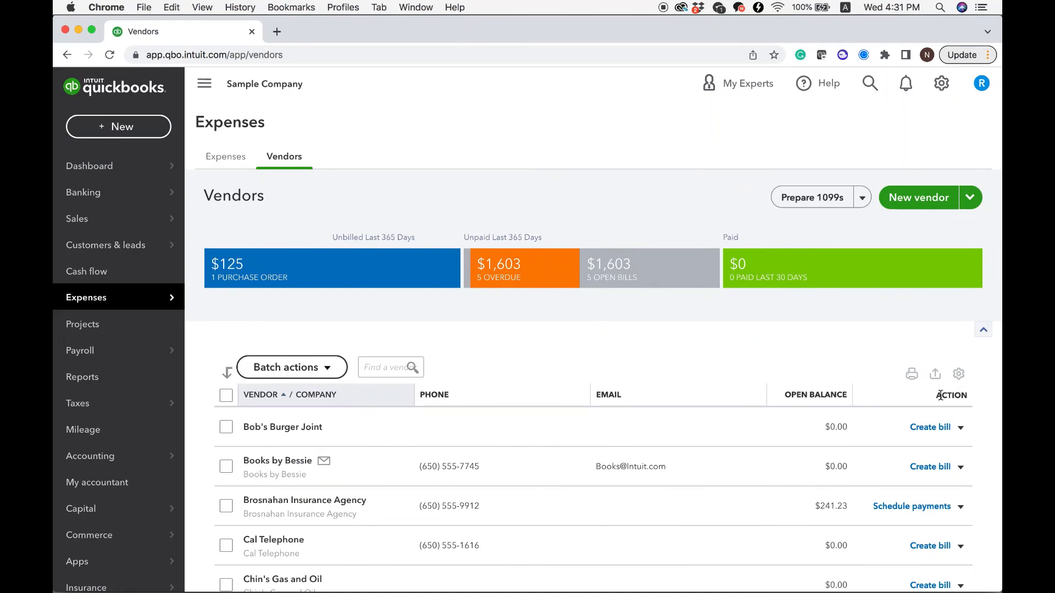
click(959, 375)
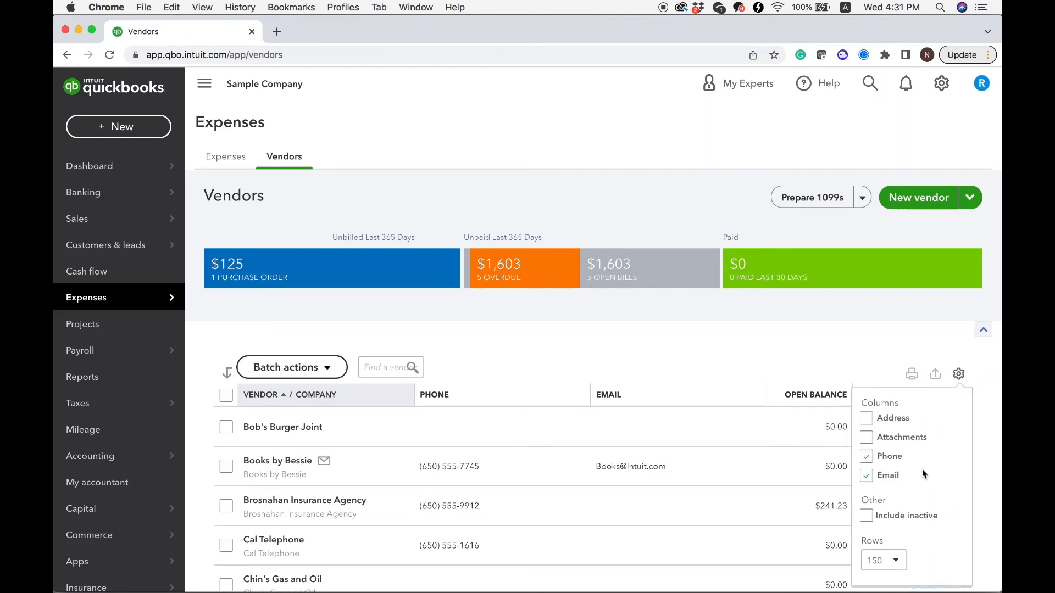
scroll(923, 473, down, 2)
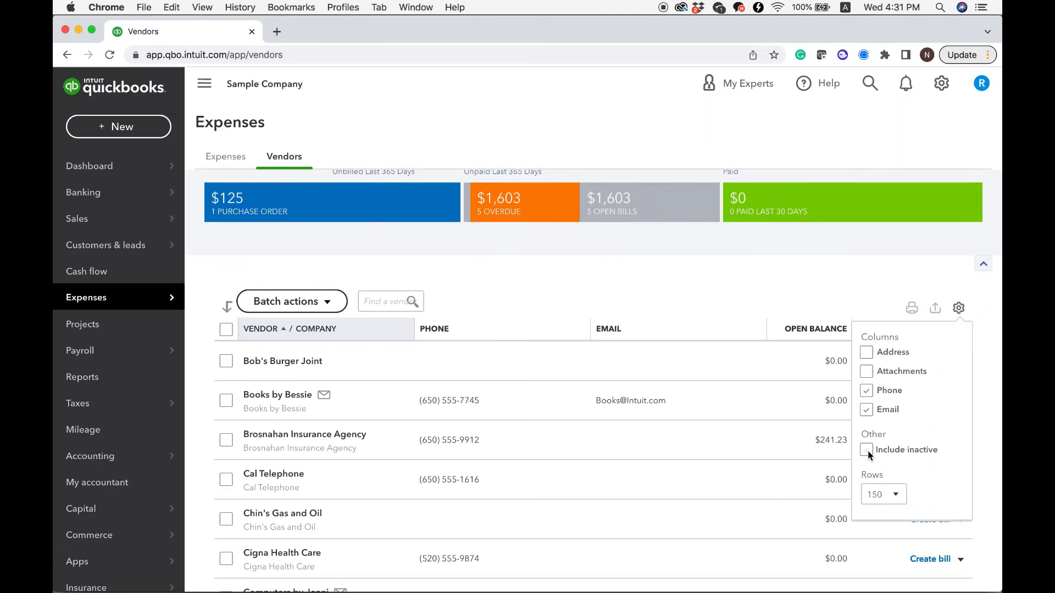
click(867, 450)
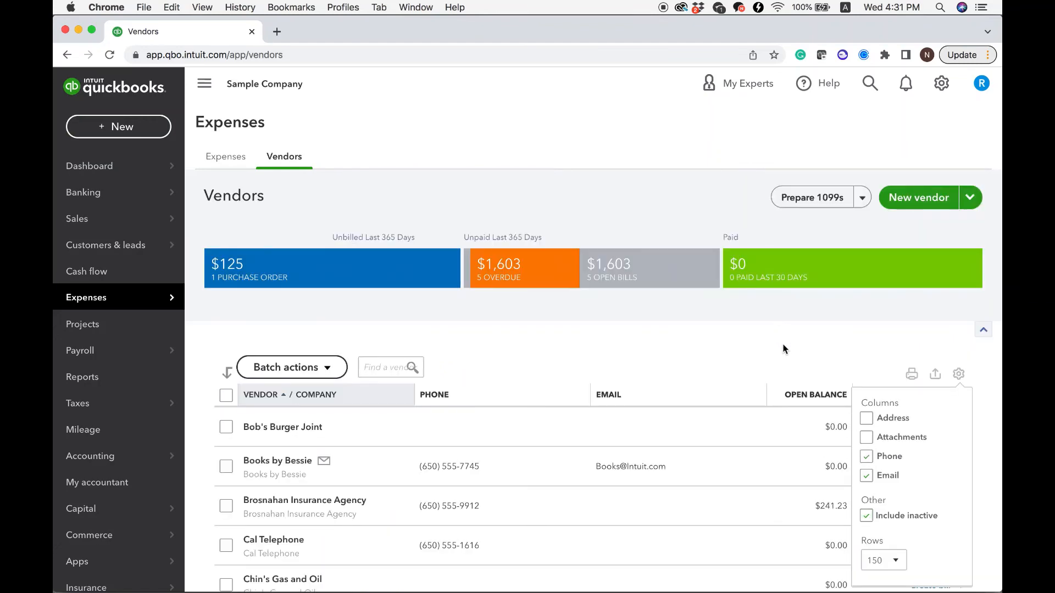
click(959, 374)
scroll(697, 464, down, 10)
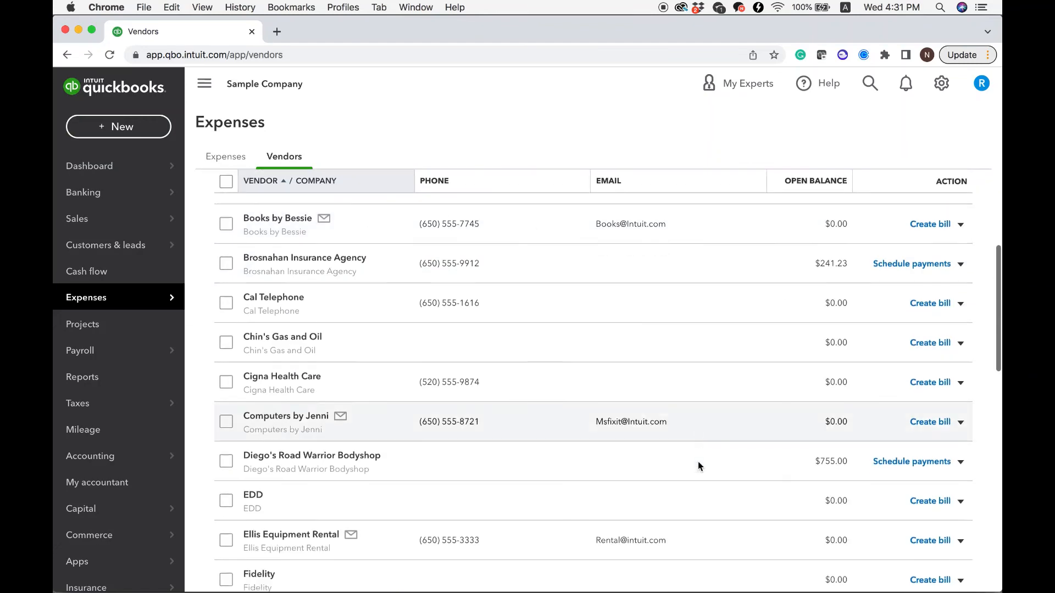
scroll(697, 461, down, 5)
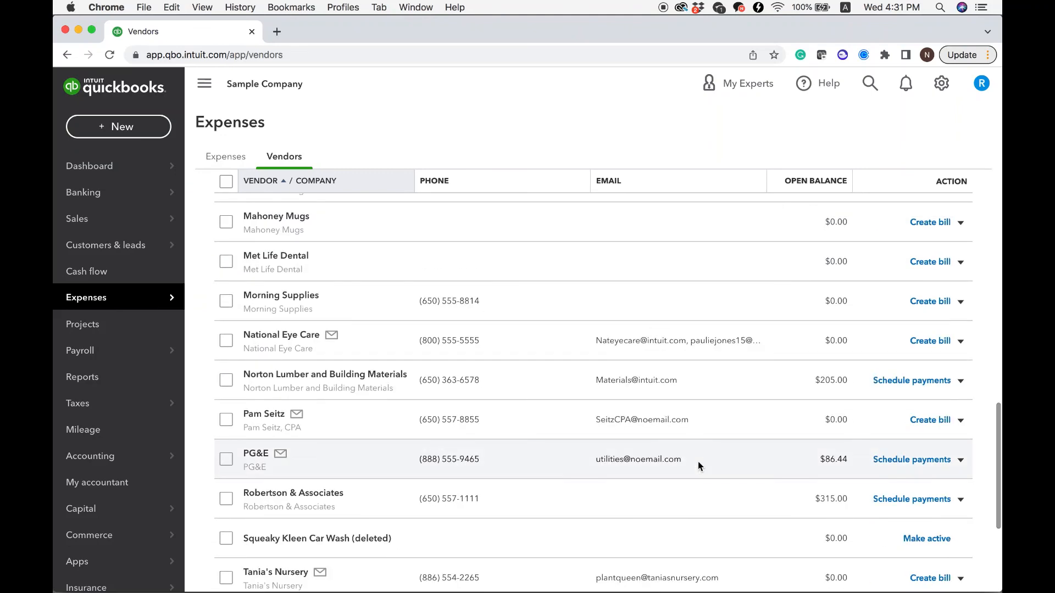
scroll(407, 483, down, 5)
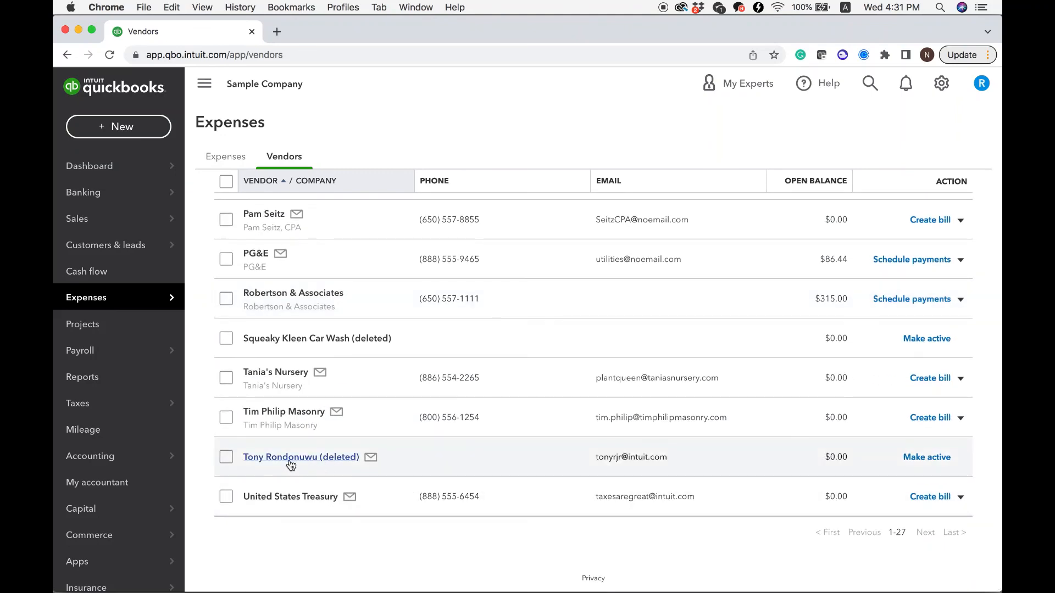